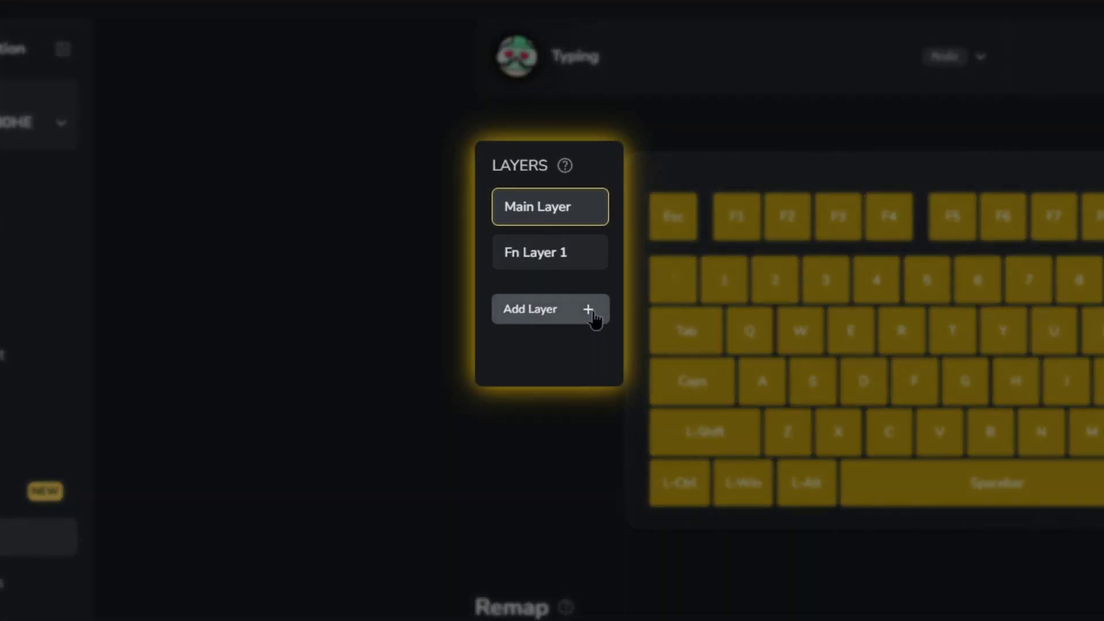
Add two new layers to the Typing profile, creating Fn Layer 2 and Fn Layer 3.
{"action": "left_click", "coordinate": [423, 169]}
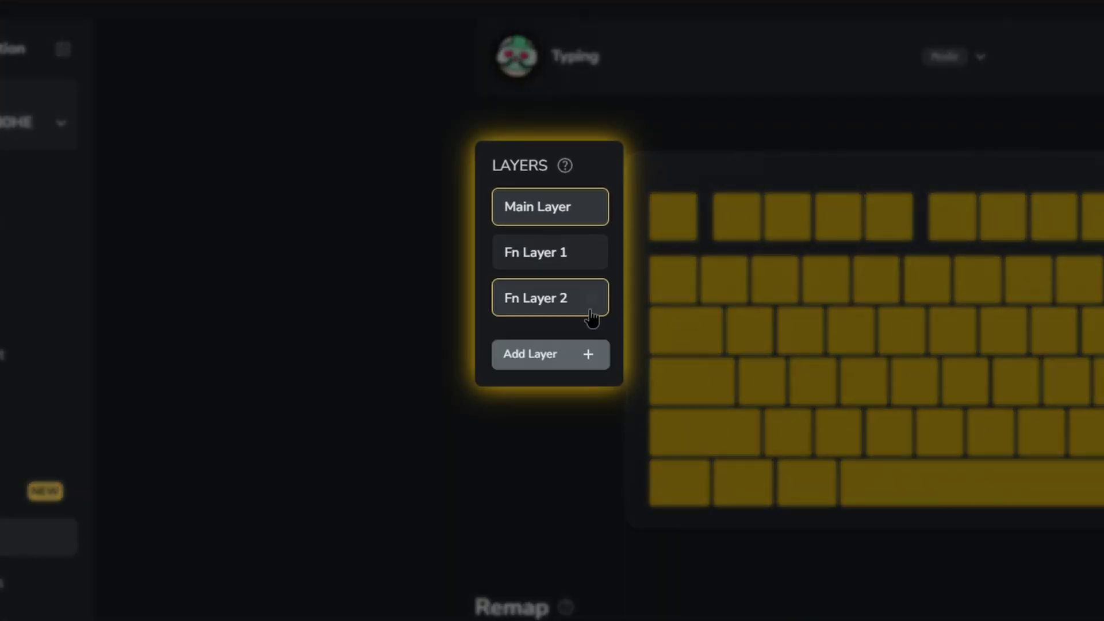
{"action": "left_click", "coordinate": [592, 365]}
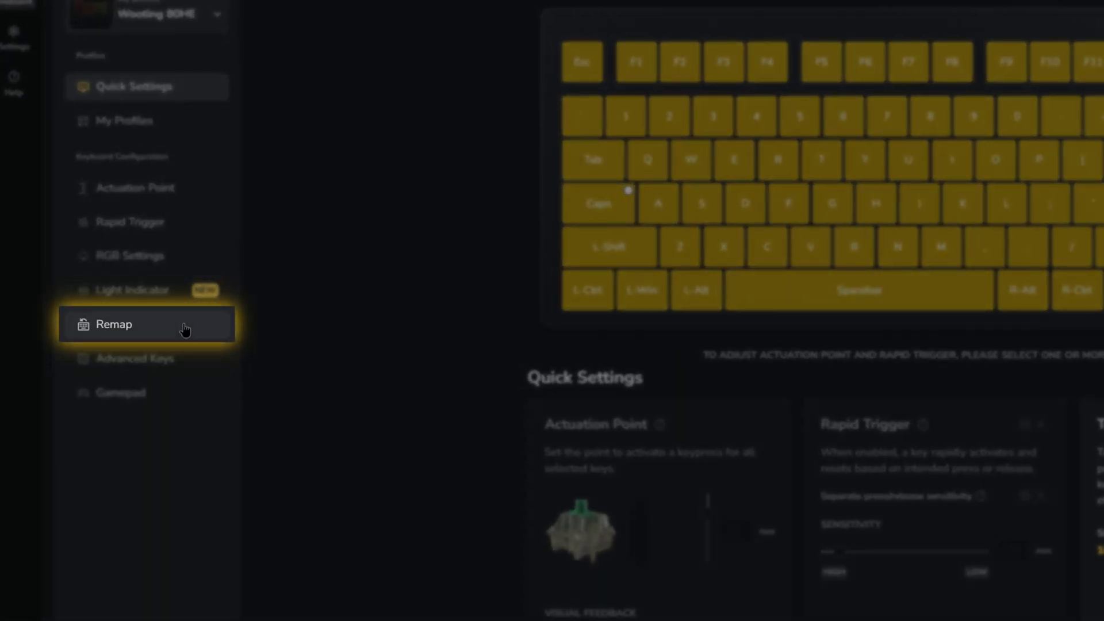
Remap Fn Layer 1 keys to profile A1, fast-forward, Mouse 4 and Mouse 5.
{"action": "left_click", "coordinate": [149, 294]}
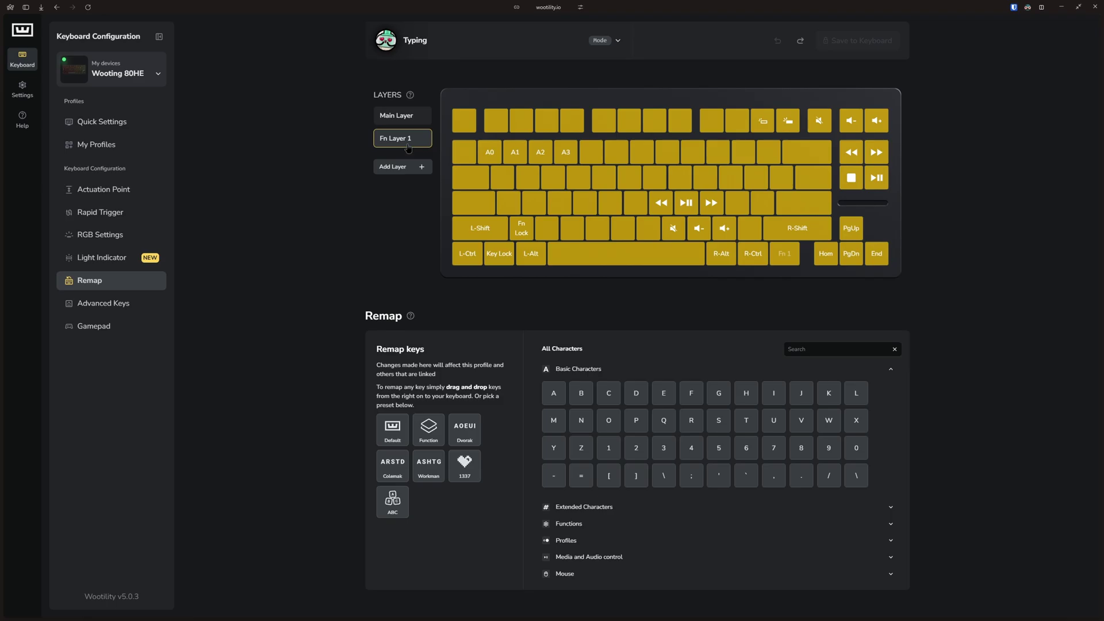
{"action": "left_click", "coordinate": [599, 538]}
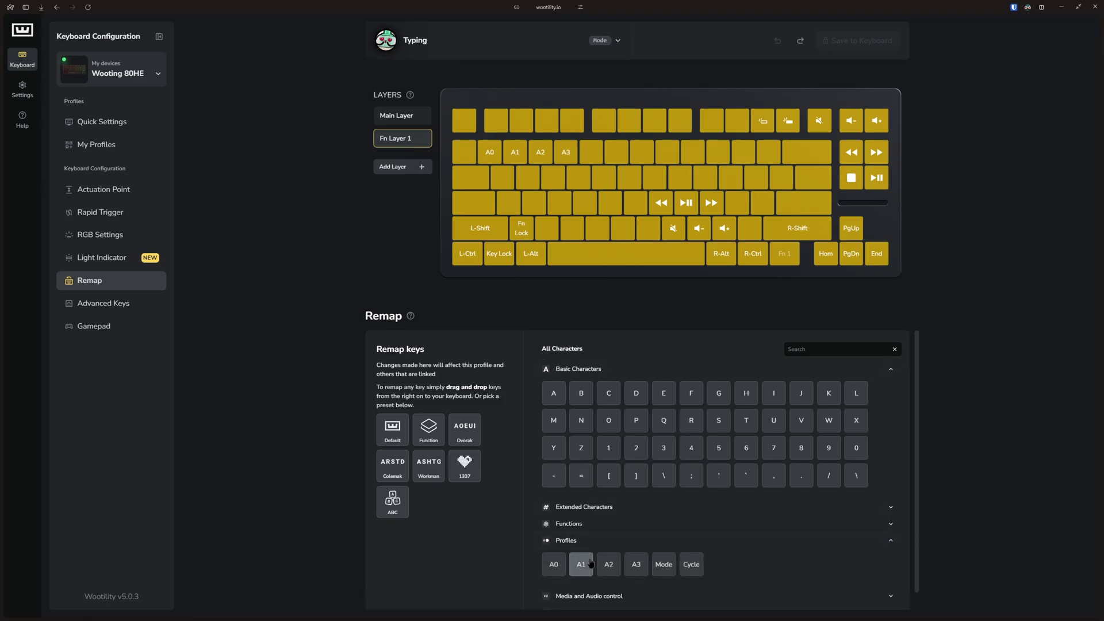
{"action": "left_click_drag", "start_coordinate": [588, 204], "coordinate": [587, 203]}
{"action": "left_click", "coordinate": [609, 597]}
{"action": "scroll", "coordinate": [645, 523], "scroll_direction": "down", "scroll_amount": 1}
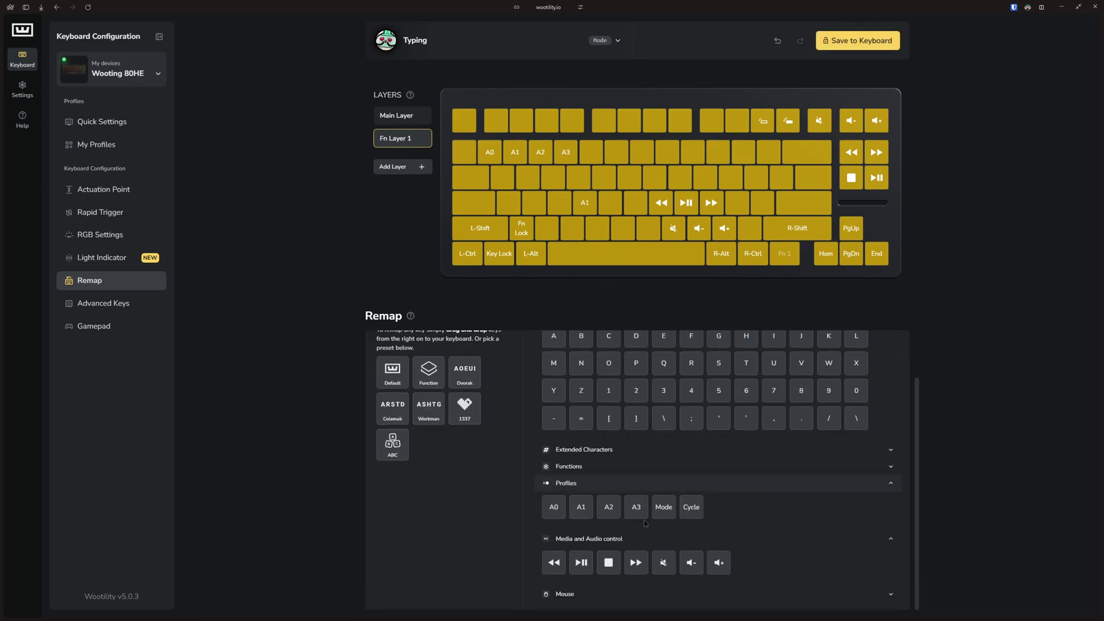
{"action": "left_click", "coordinate": [610, 593]}
{"action": "scroll", "coordinate": [611, 586], "scroll_direction": "down", "scroll_amount": 1}
{"action": "left_click_drag", "start_coordinate": [608, 579], "coordinate": [680, 170]}
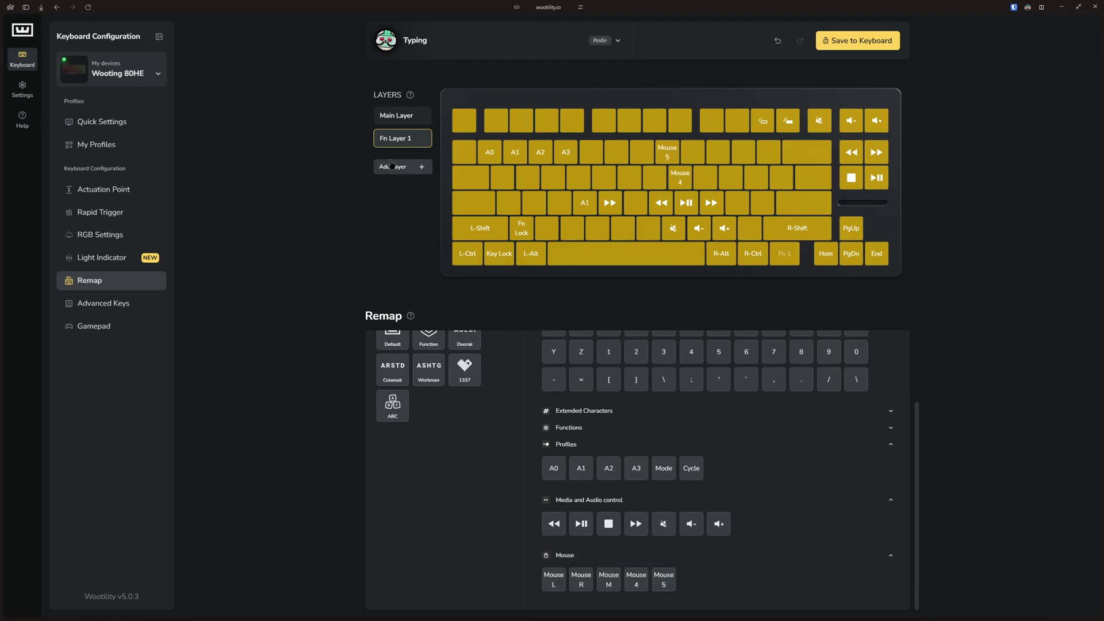
{"action": "left_click", "coordinate": [394, 114]}
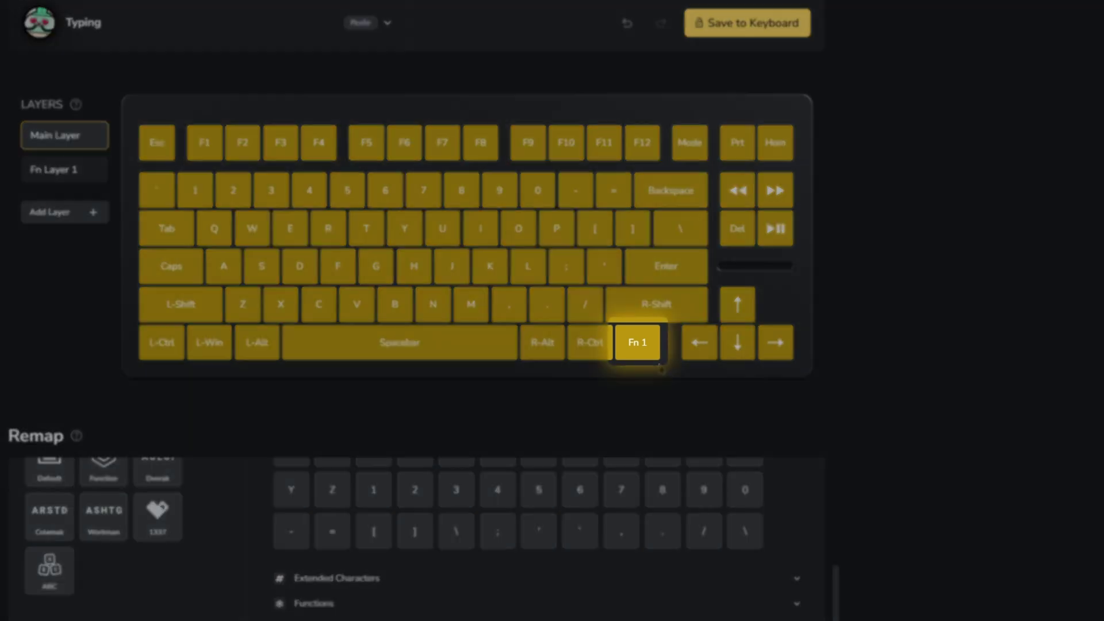
Compare Fn Layer 1's remapped keys against the Main Layer's standard layout.
{"action": "mouse_move", "coordinate": [646, 357]}
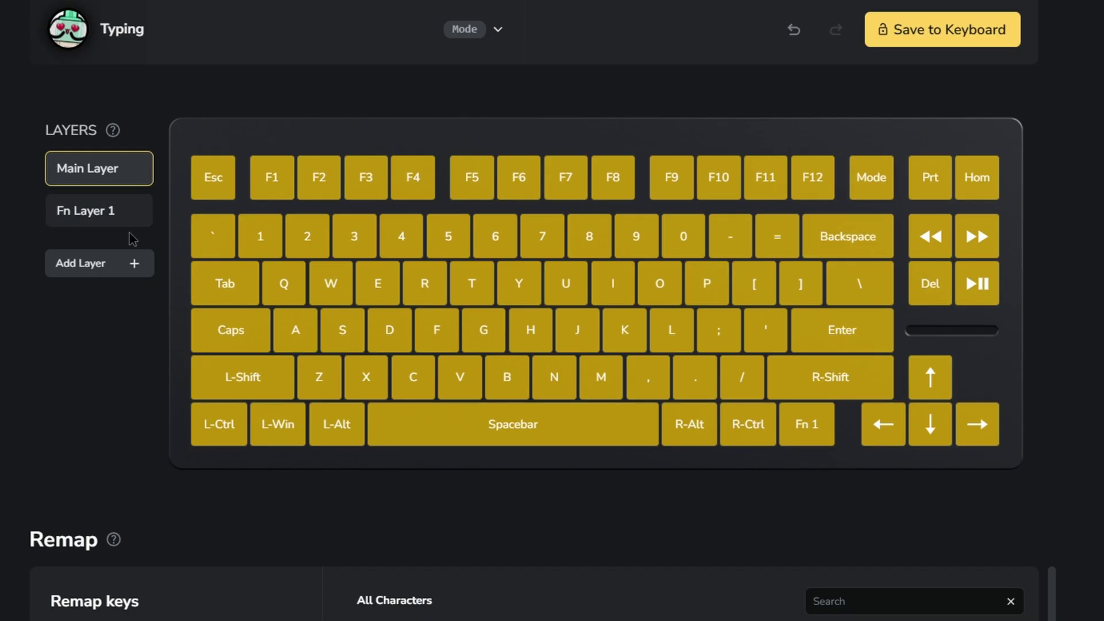
{"action": "left_click", "coordinate": [145, 218]}
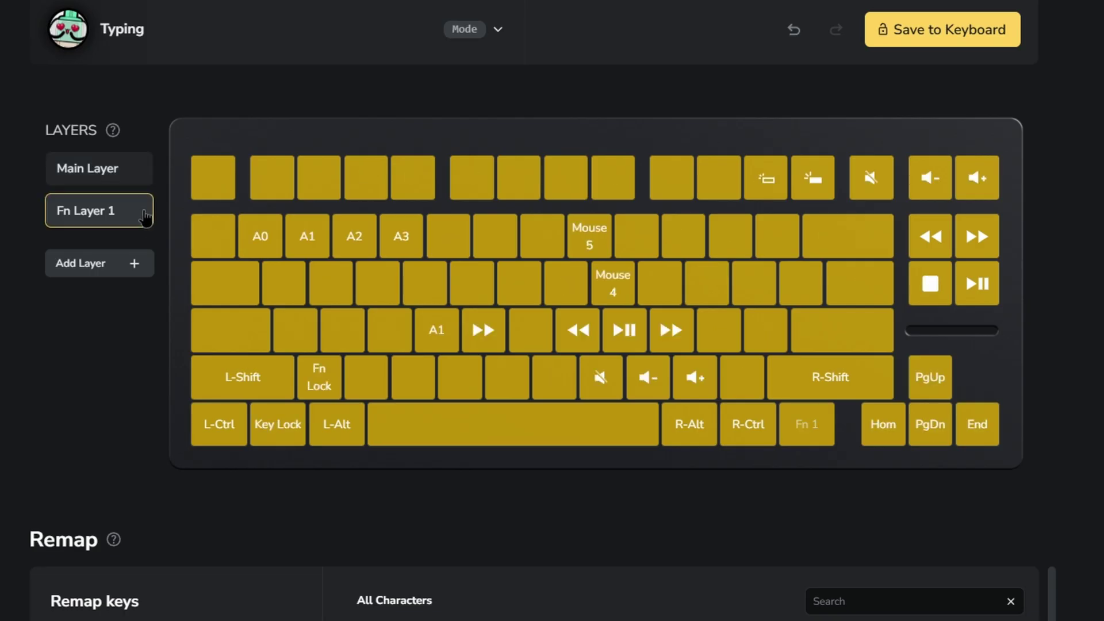
{"action": "left_click", "coordinate": [98, 169]}
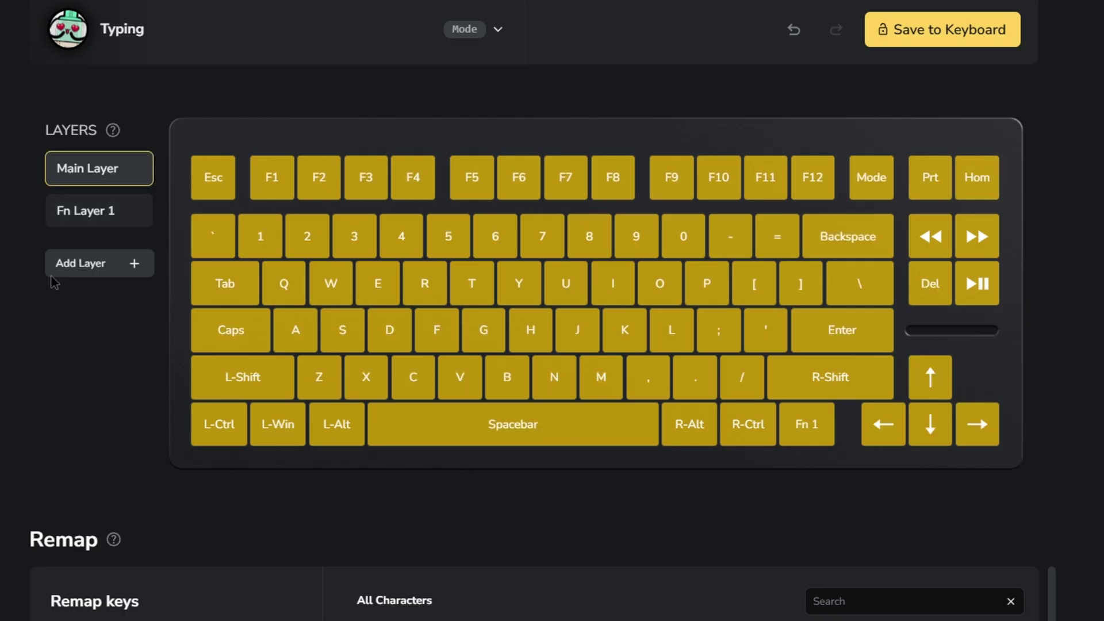
Add another Fn layer and swap the Caps and Fn 1 keys on the Main Layer.
{"action": "left_click", "coordinate": [97, 265]}
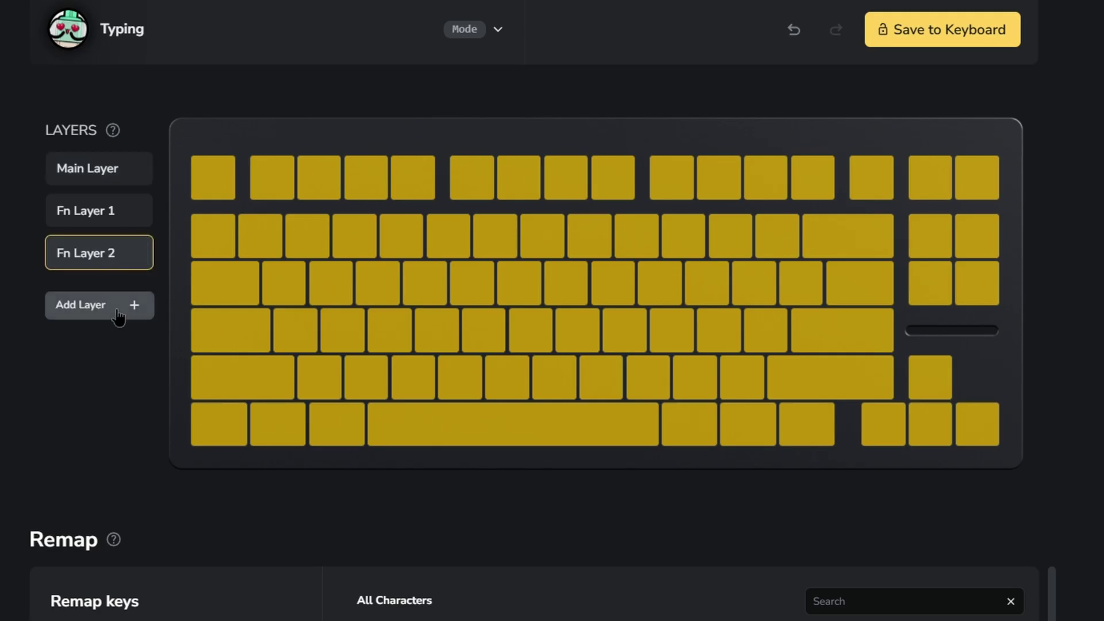
{"action": "left_click", "coordinate": [110, 304]}
{"action": "left_click", "coordinate": [100, 210]}
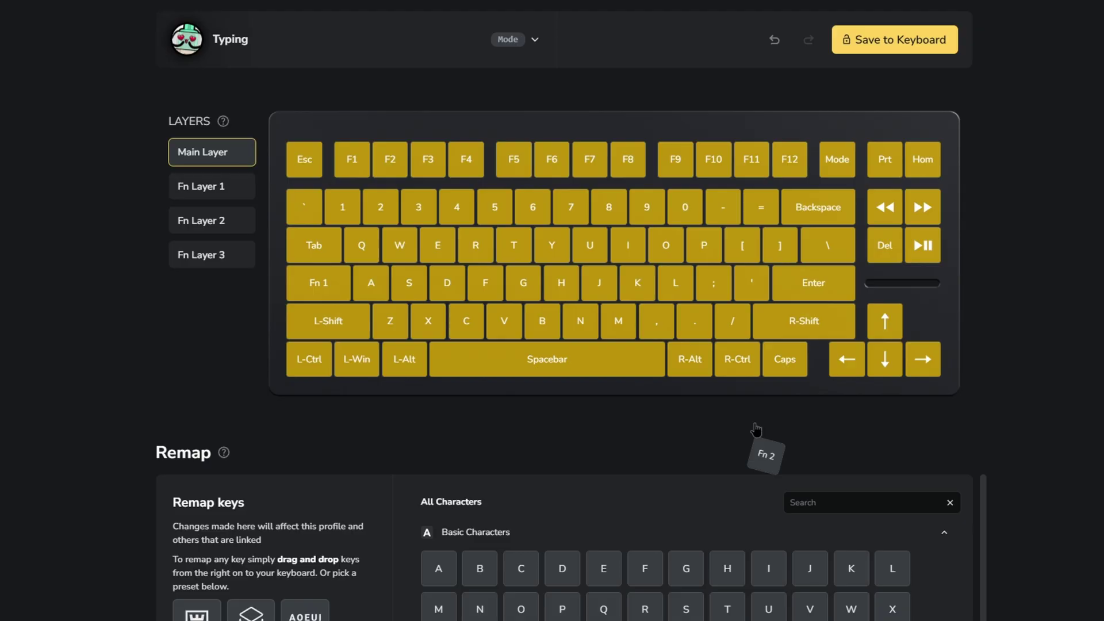
Place Fn 2 on the Caps key's spot and Fn 3 on the R-Alt key.
{"action": "left_click_drag", "start_coordinate": [756, 430], "coordinate": [784, 360]}
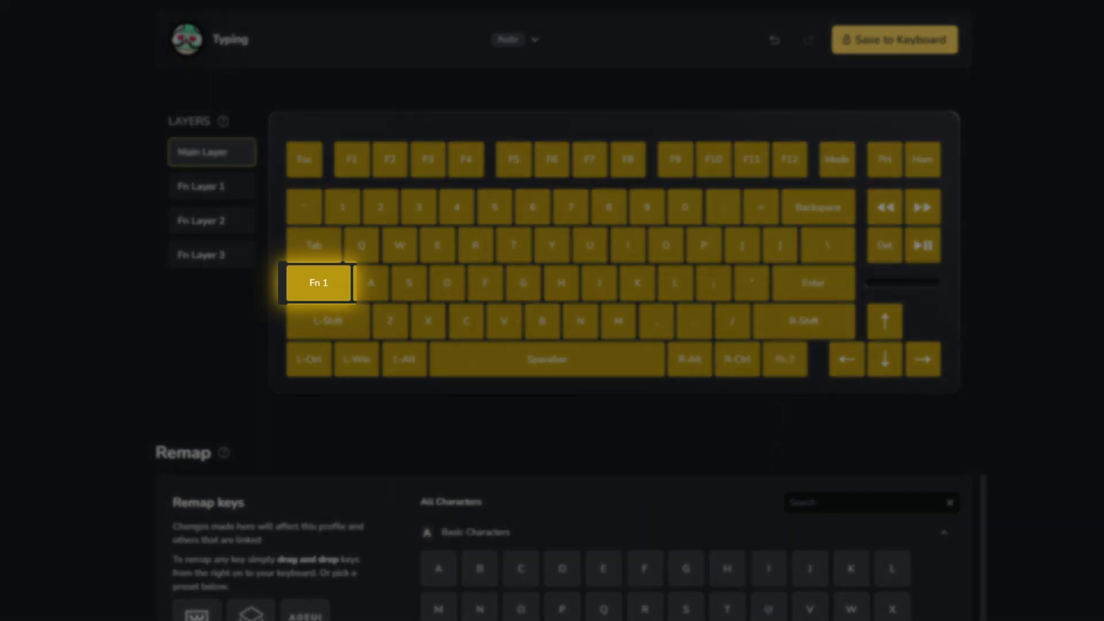
{"action": "left_click_drag", "start_coordinate": [742, 425], "coordinate": [689, 359]}
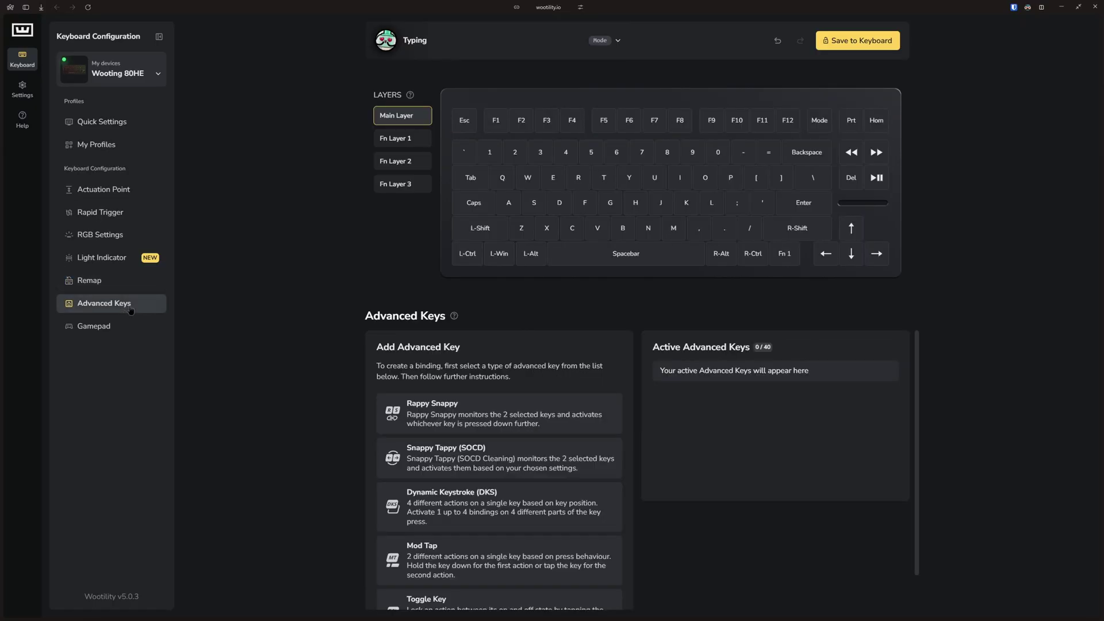
Make Caps Lock a Mod Tap key with Caps on tap and Fn 1 on hold.
{"action": "left_click", "coordinate": [463, 556]}
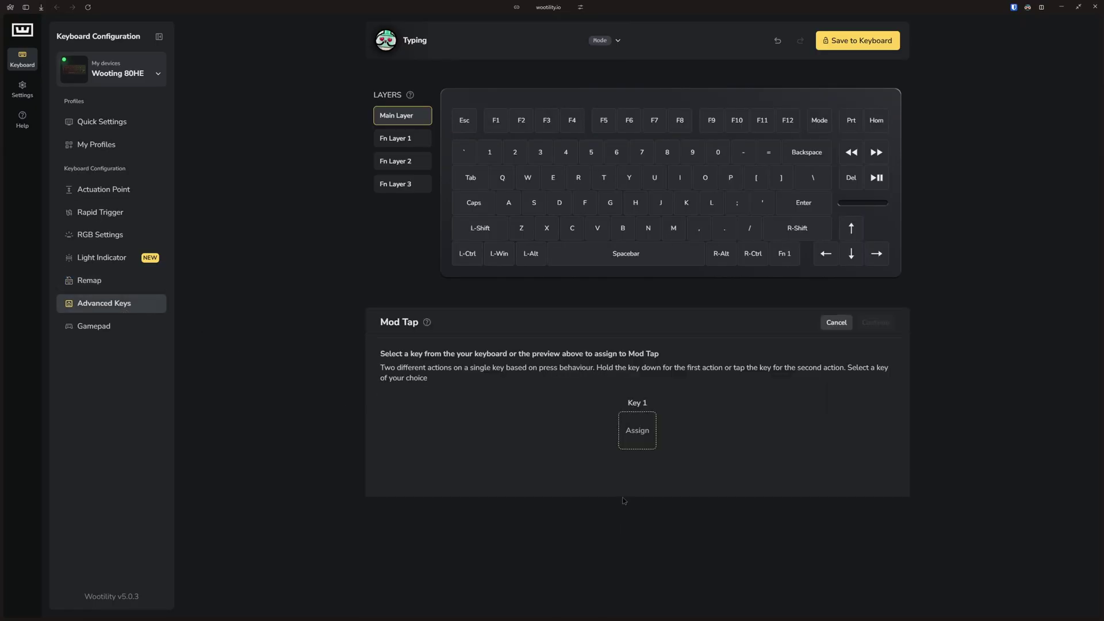
{"action": "left_click", "coordinate": [875, 322]}
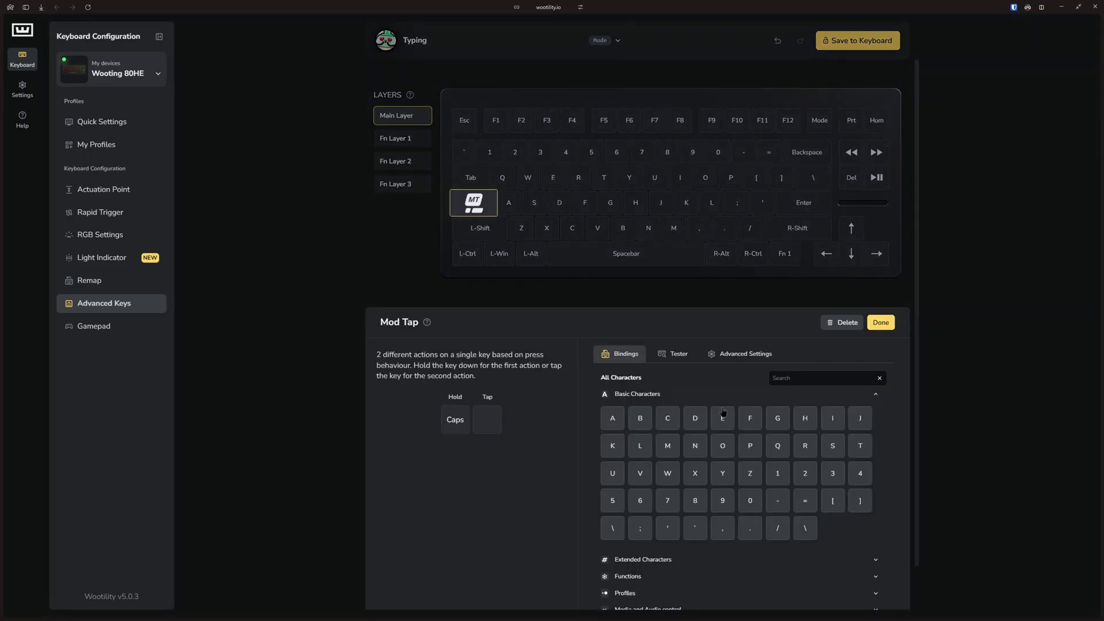
{"action": "left_click_drag", "start_coordinate": [458, 424], "coordinate": [495, 422]}
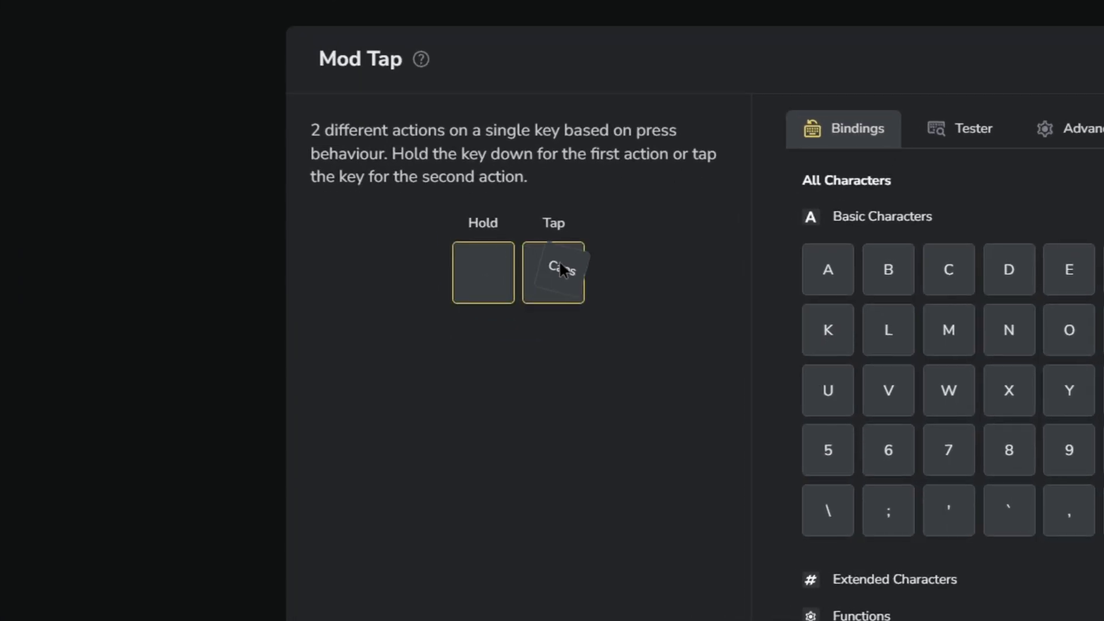
{"action": "left_click_drag", "start_coordinate": [562, 269], "coordinate": [554, 272]}
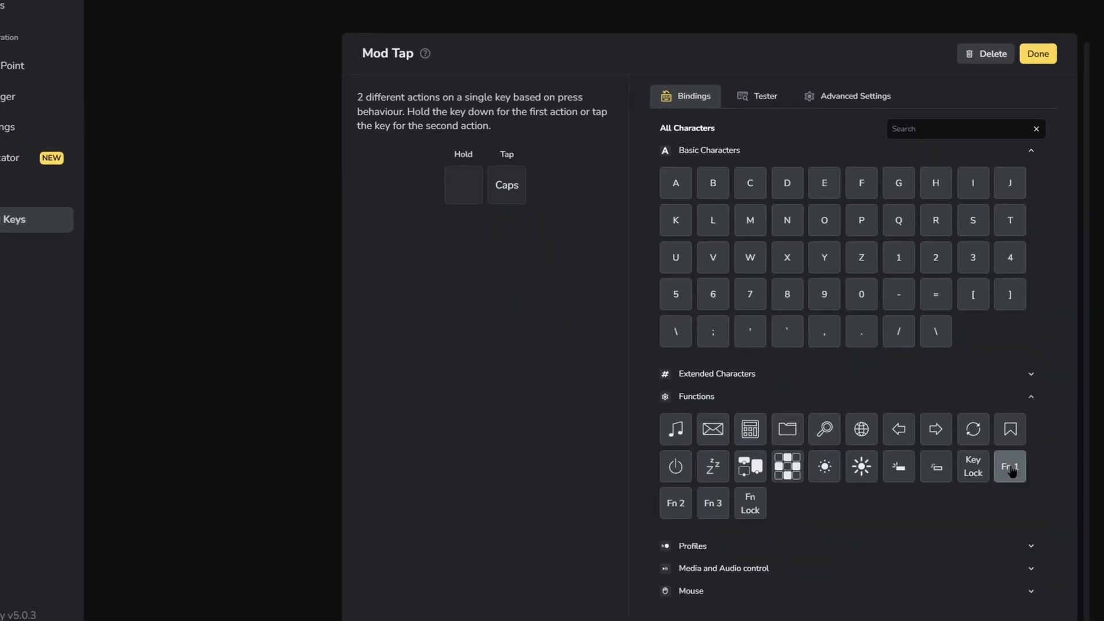
{"action": "left_click_drag", "start_coordinate": [1012, 470], "coordinate": [485, 194]}
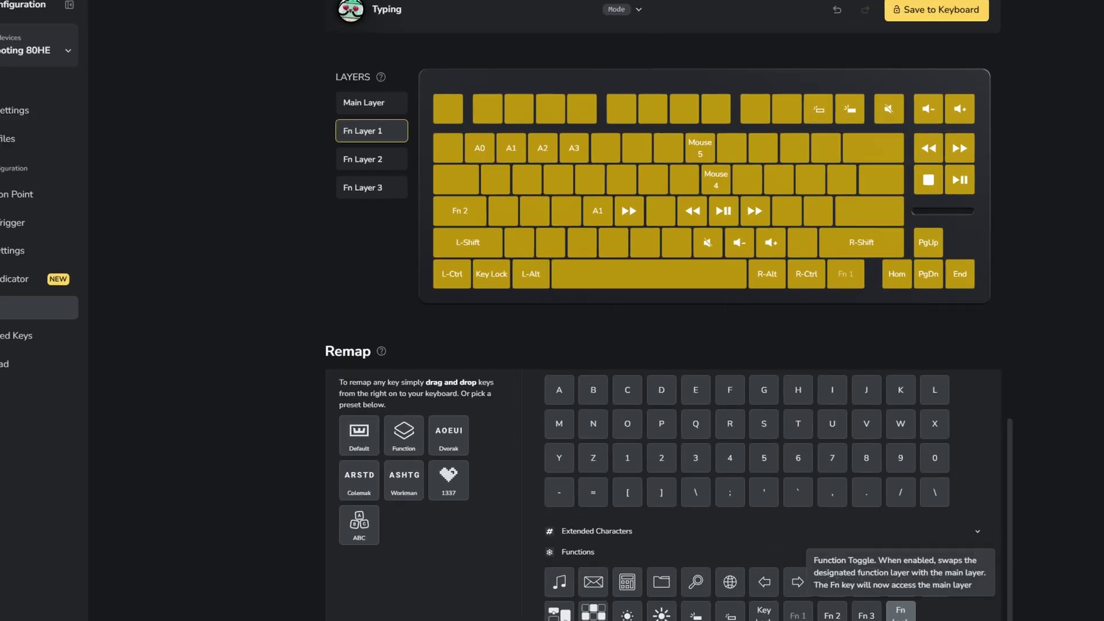
Place an Fn Lock key beside L-Shift on Fn Layer 1.
{"action": "left_click_drag", "start_coordinate": [822, 524], "coordinate": [516, 222]}
{"action": "left_click_drag", "start_coordinate": [485, 340], "coordinate": [486, 344]}
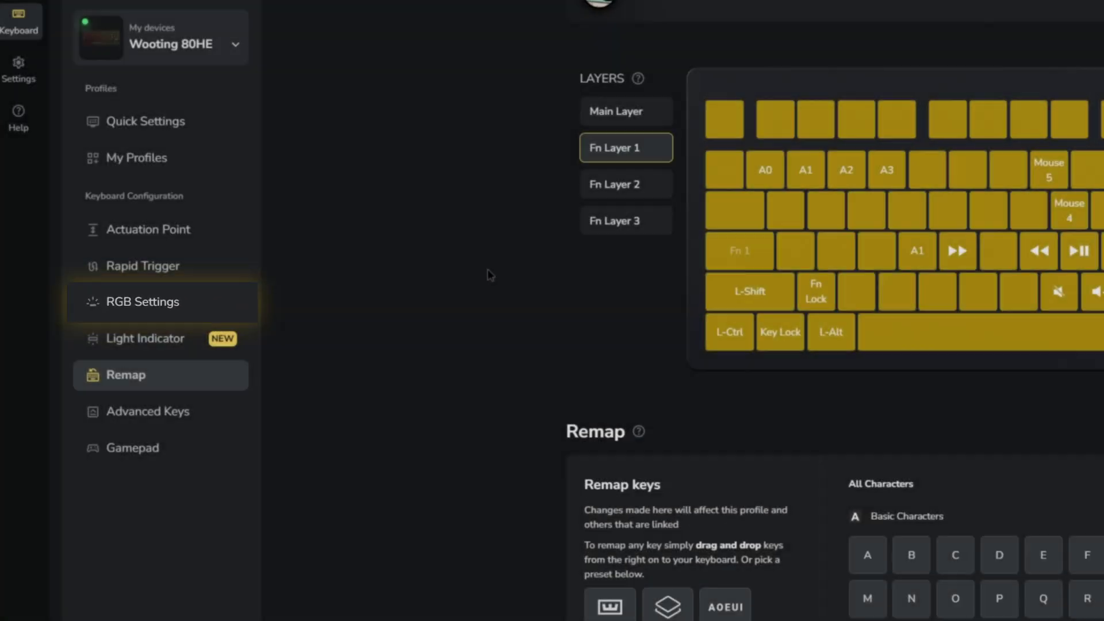
Show Fn Layer 1 in the RGB lighting settings, ready for colouring its keys.
{"action": "left_click", "coordinate": [225, 308]}
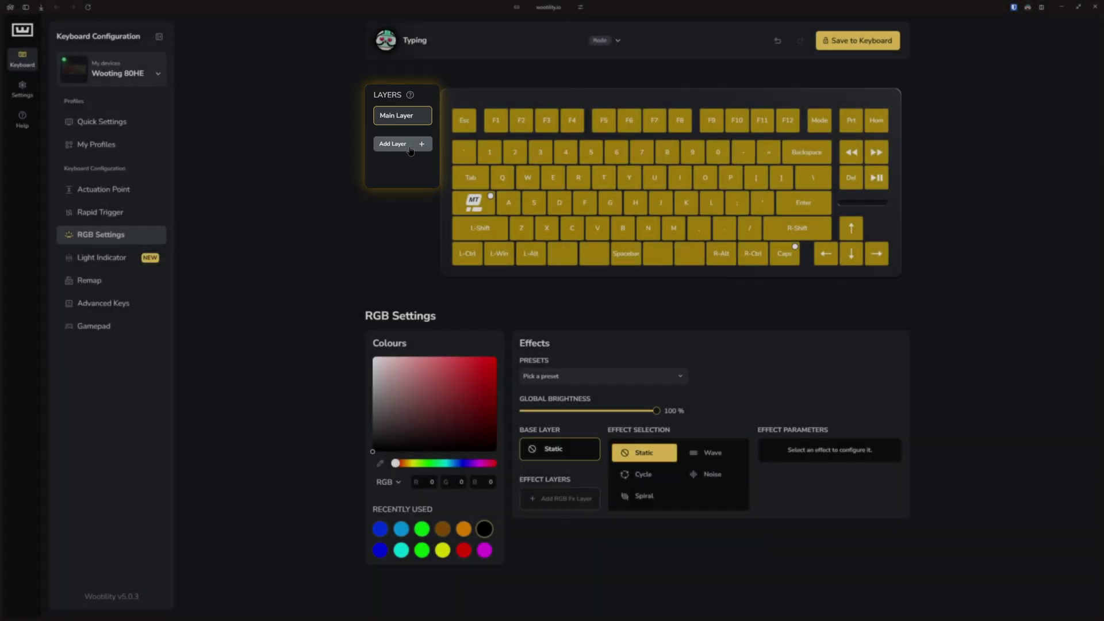
{"action": "left_click", "coordinate": [408, 148]}
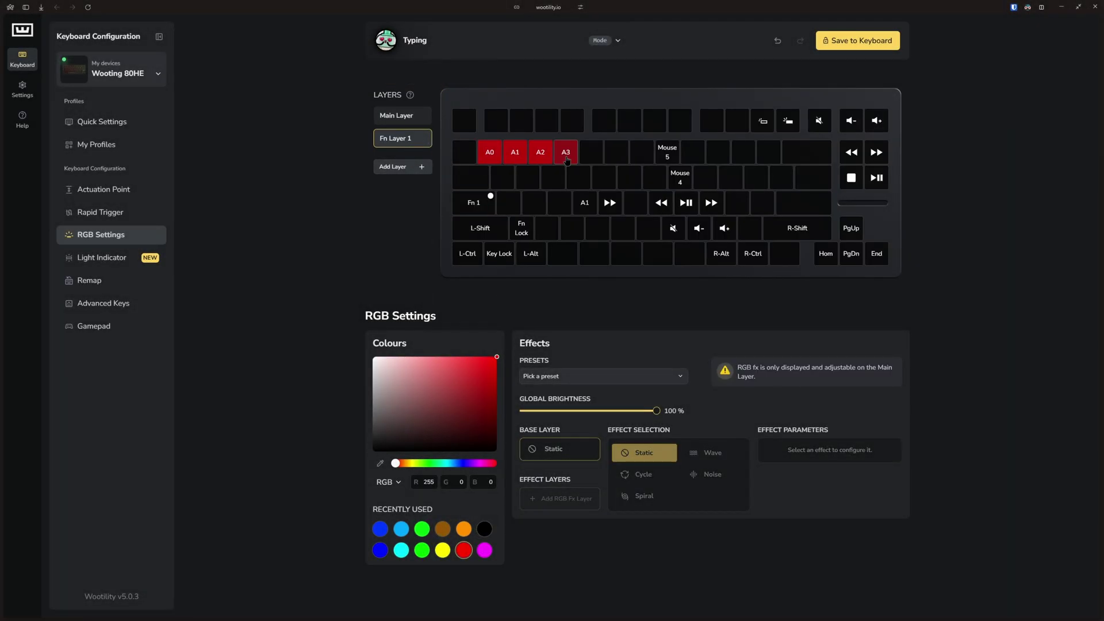
Paint Fn 1, L-Shift and L-Ctrl green, and the media and volume keys cyan and magenta.
{"action": "left_click", "coordinate": [424, 463]}
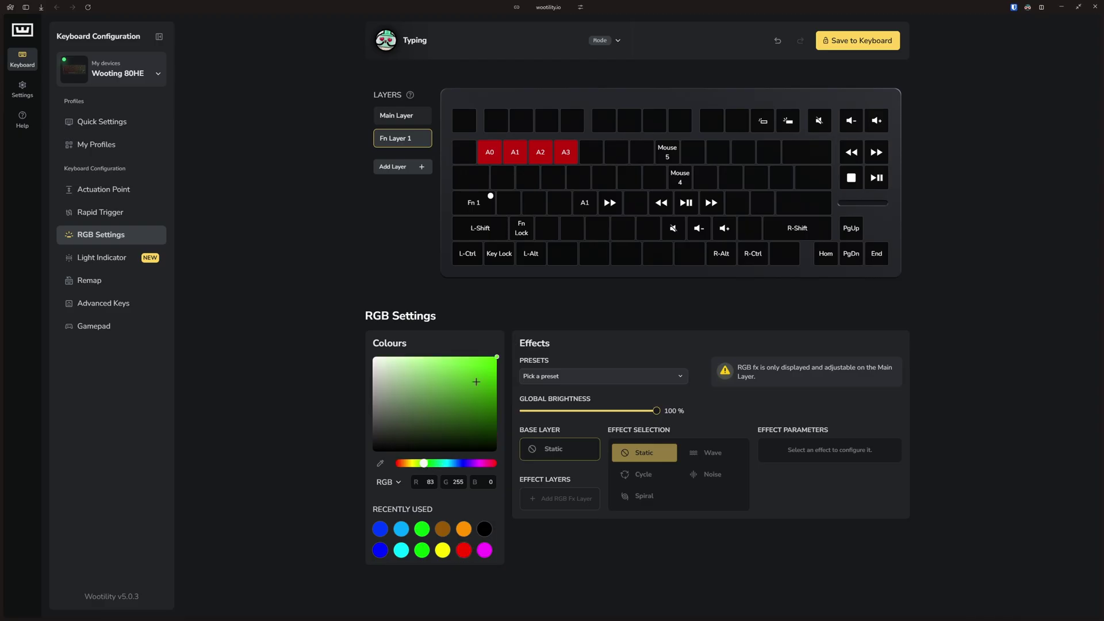
{"action": "mouse_move", "coordinate": [473, 202]}
{"action": "left_mouse_down"}
{"action": "mouse_move", "coordinate": [480, 227]}
{"action": "mouse_move", "coordinate": [466, 252]}
{"action": "left_mouse_up"}
{"action": "left_click", "coordinate": [446, 463]}
{"action": "left_click_drag", "start_coordinate": [661, 203], "coordinate": [711, 203]}
{"action": "left_click", "coordinate": [479, 463]}
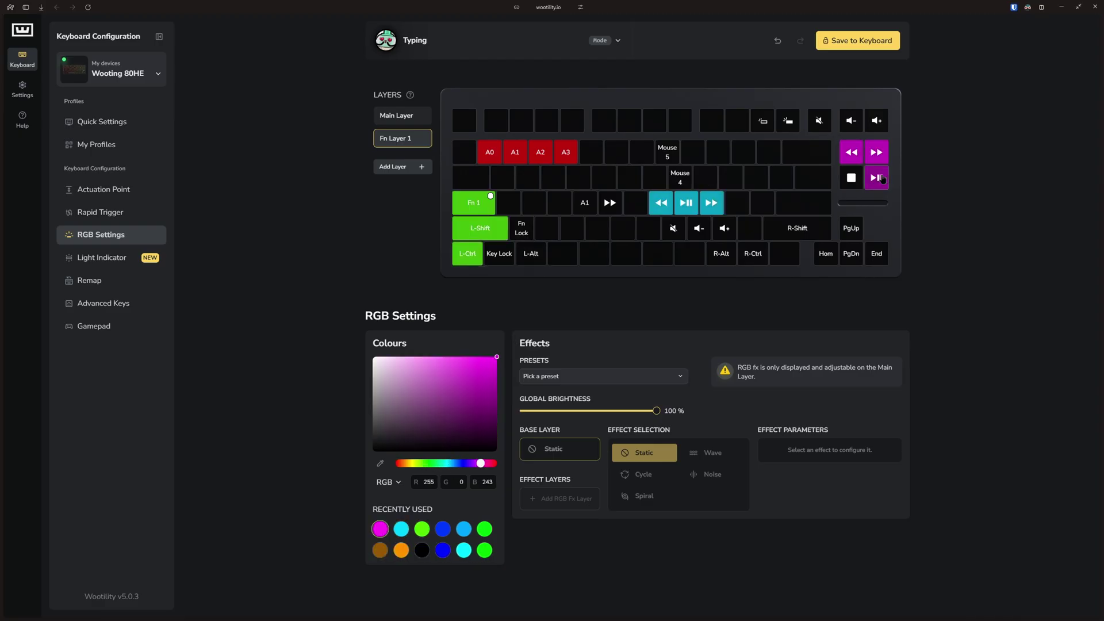
{"action": "left_click_drag", "start_coordinate": [851, 151], "coordinate": [876, 177]}
{"action": "left_click", "coordinate": [497, 463]}
{"action": "left_click", "coordinate": [876, 120]}
{"action": "left_click_drag", "start_coordinate": [723, 229], "coordinate": [673, 229]}
Paint two top-row keys green, the mute key brown, R-Ctrl blue and R-Alt green.
{"action": "left_click", "coordinate": [463, 529]}
{"action": "left_click_drag", "start_coordinate": [762, 120], "coordinate": [788, 120]}
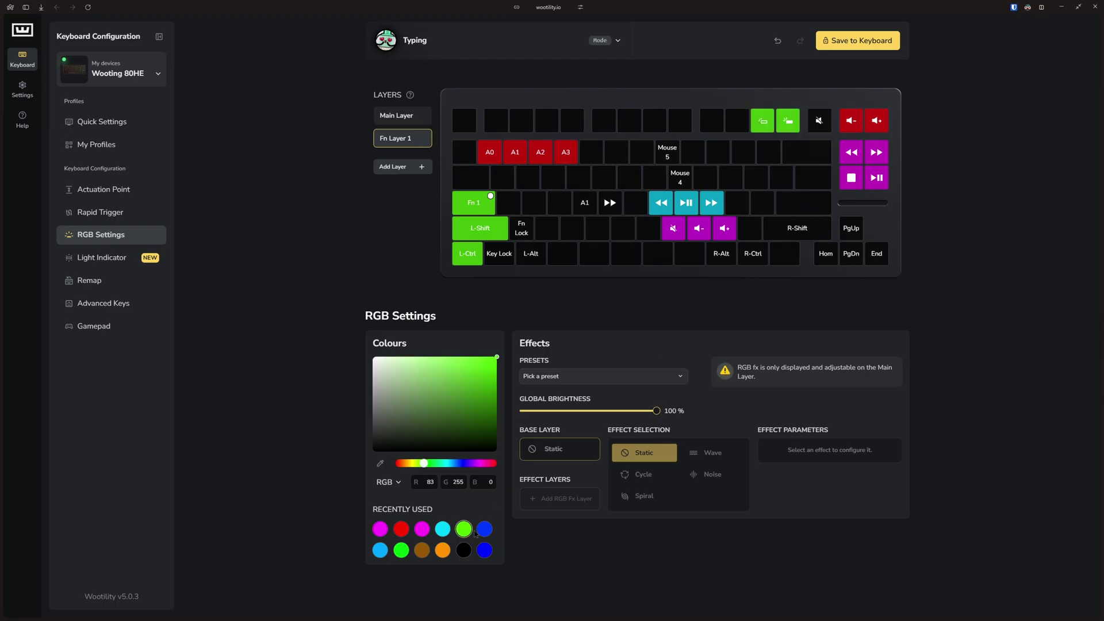
{"action": "left_click", "coordinate": [421, 550]}
{"action": "left_click", "coordinate": [819, 120]}
{"action": "left_click", "coordinate": [484, 550]}
{"action": "left_click", "coordinate": [753, 253]}
{"action": "left_click", "coordinate": [464, 529]}
{"action": "left_click", "coordinate": [721, 253]}
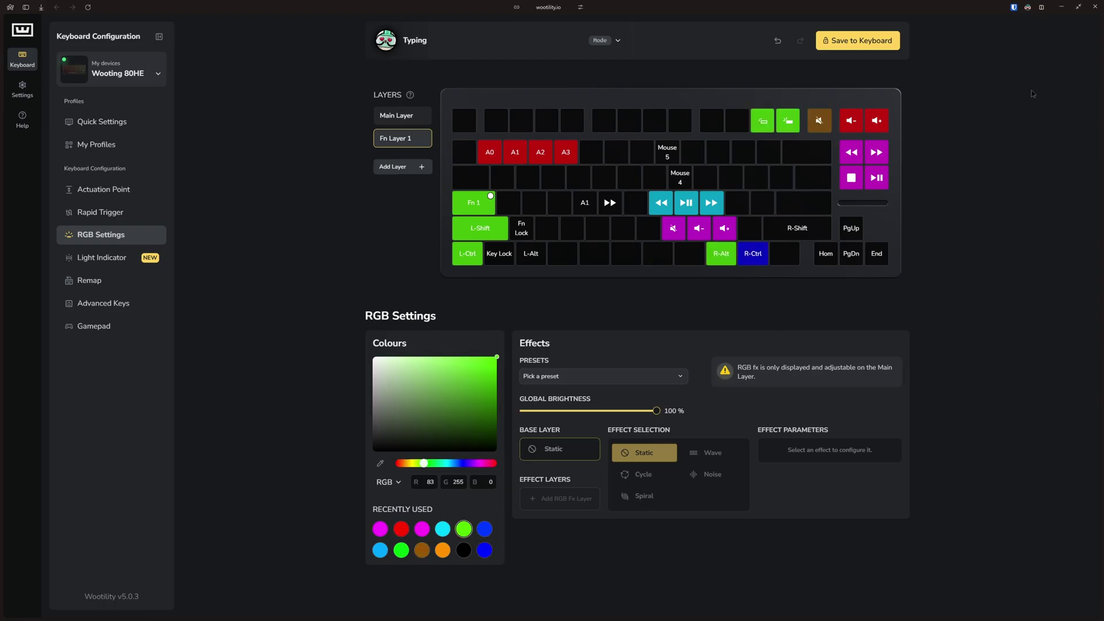